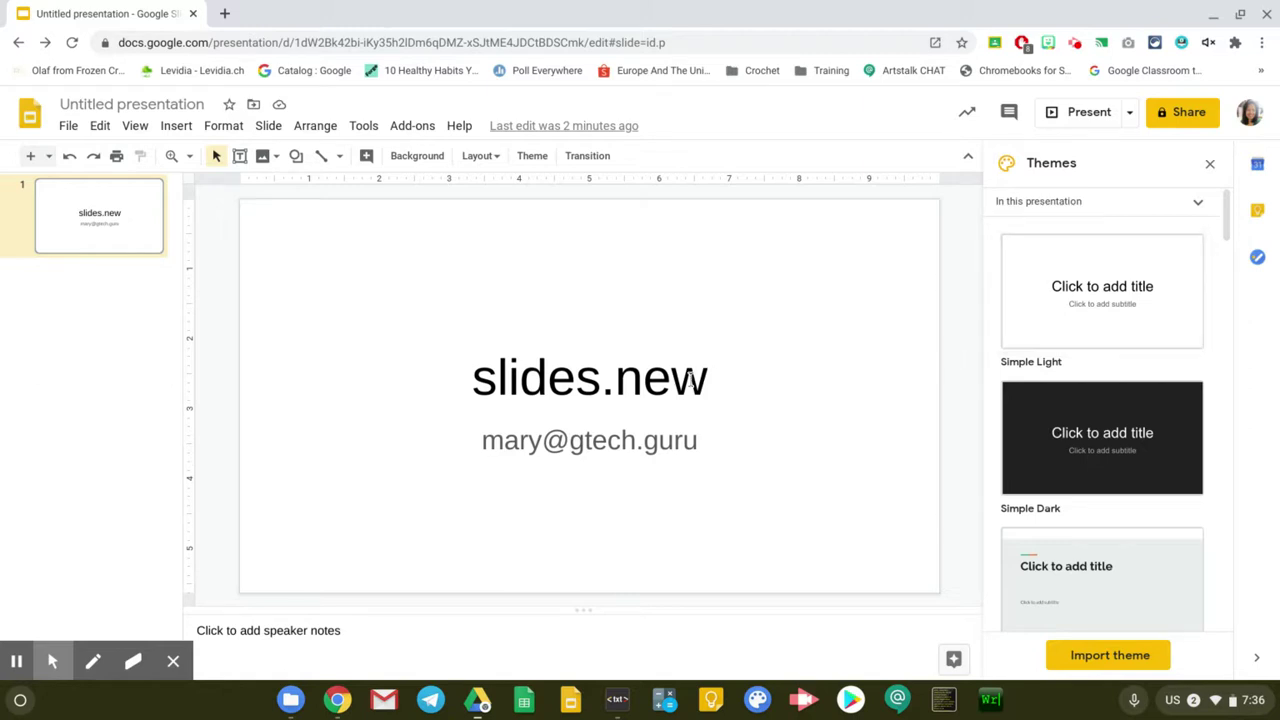
Step: Deselect the title box, open Add-ons > Get add-ons, and focus the Search apps box
left_click(706, 378)
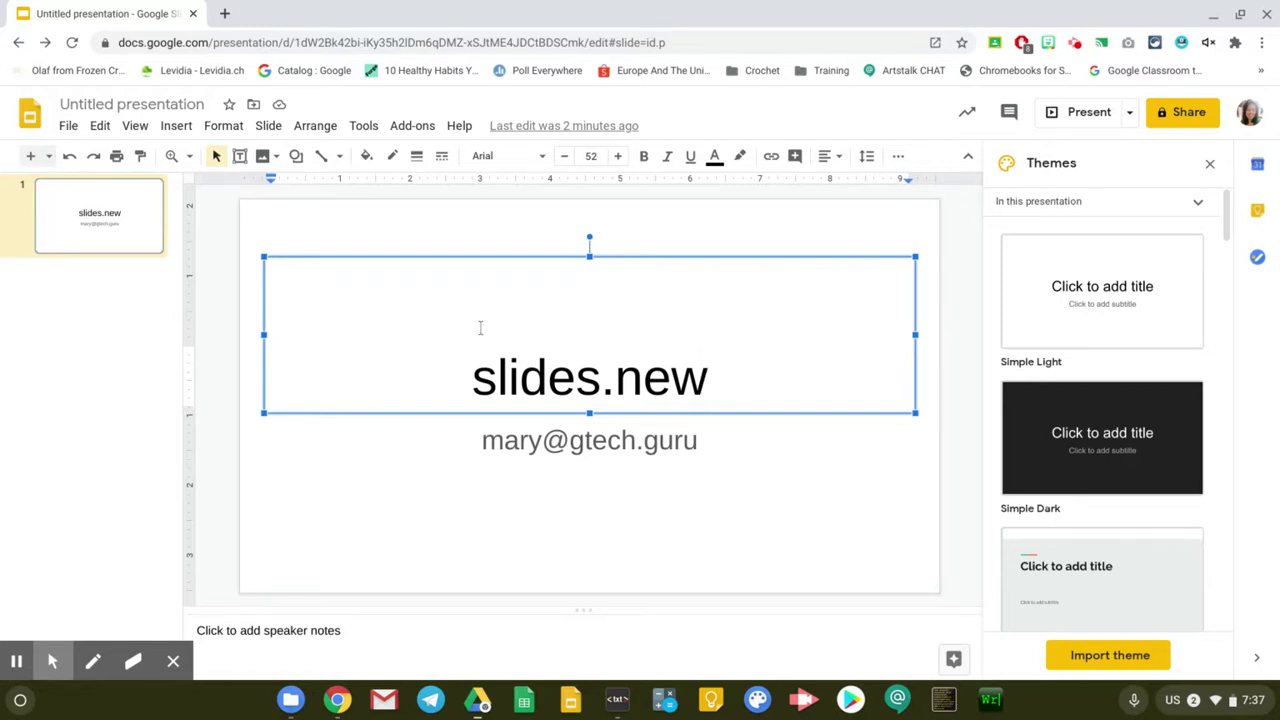
left_click(89, 409)
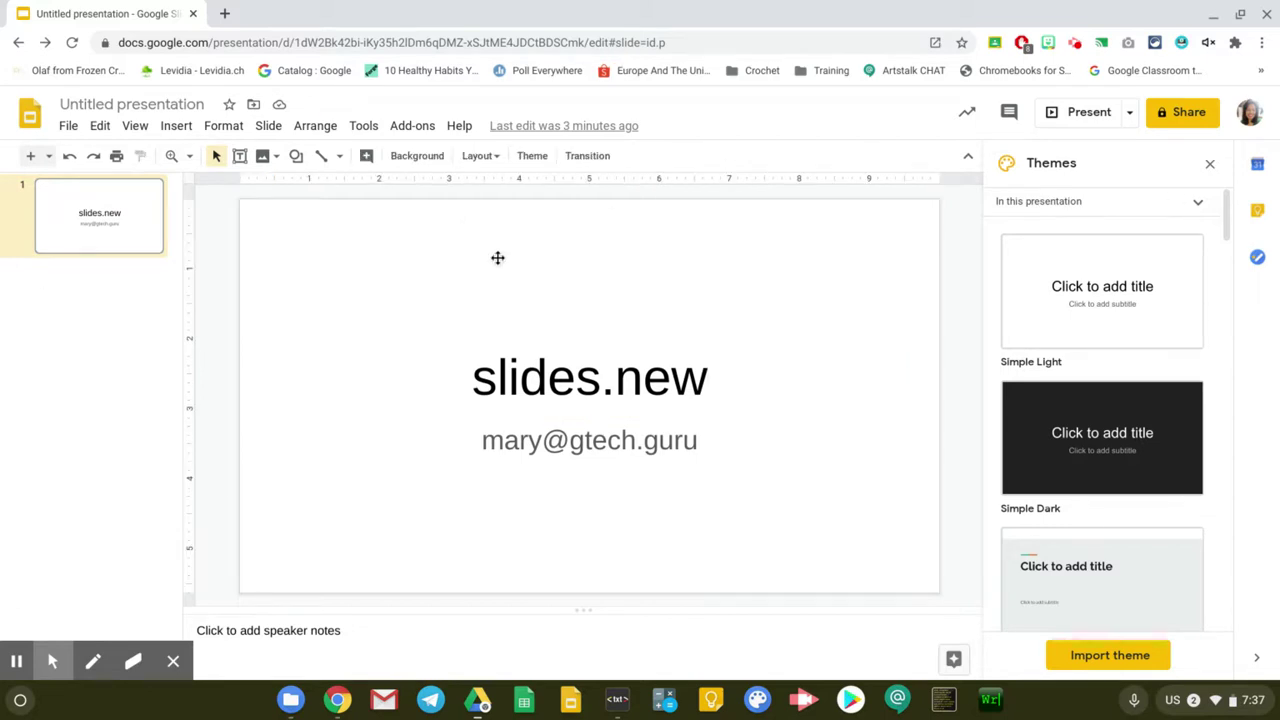
left_click(427, 134)
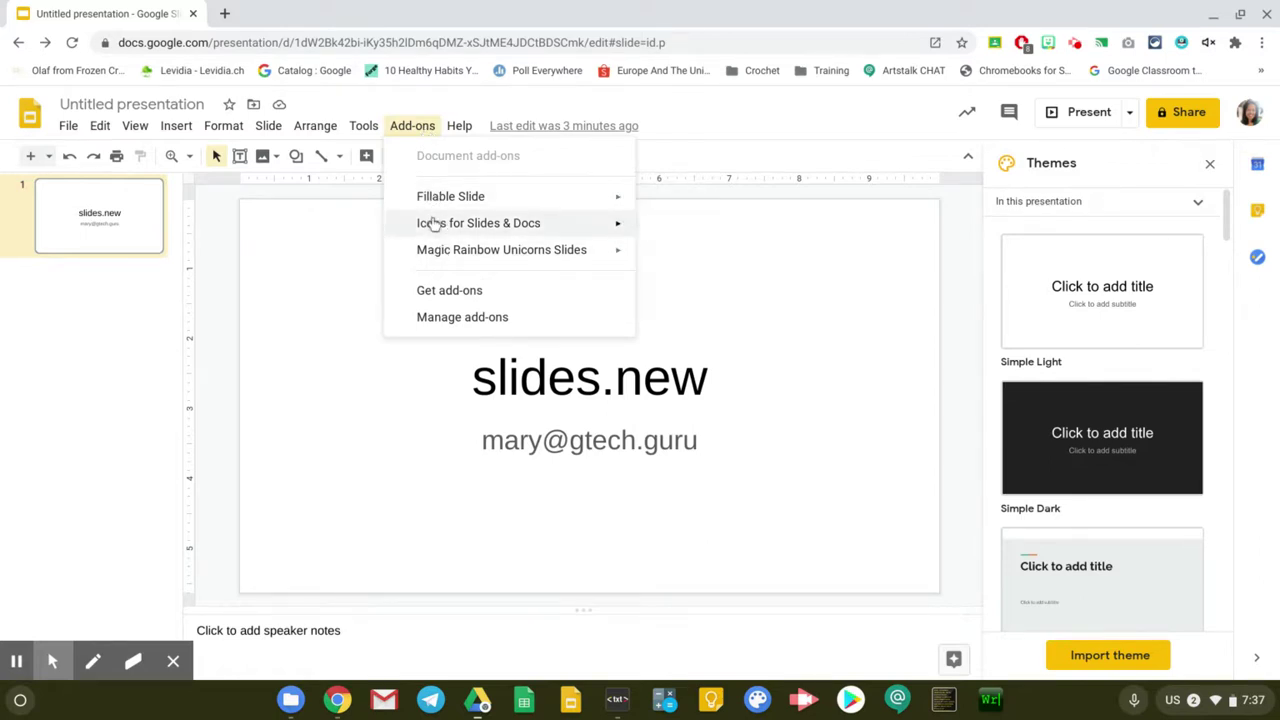
mouse_move(433, 225)
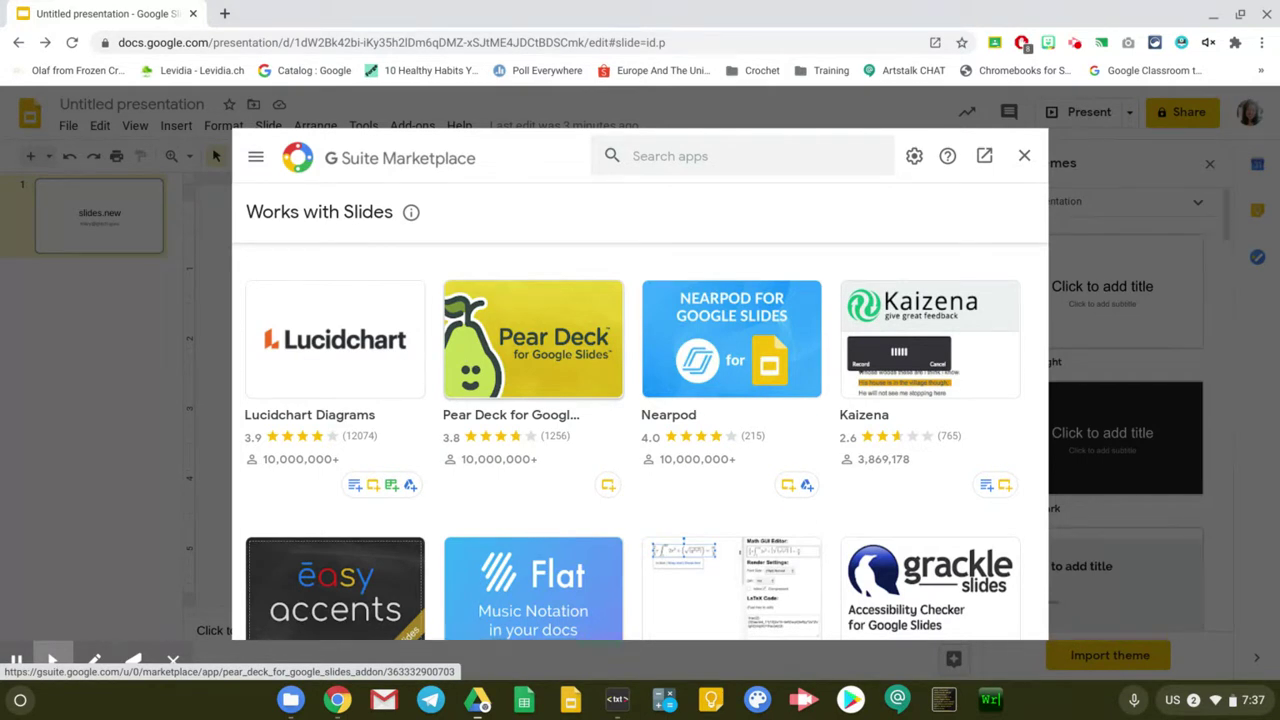
left_click(708, 156)
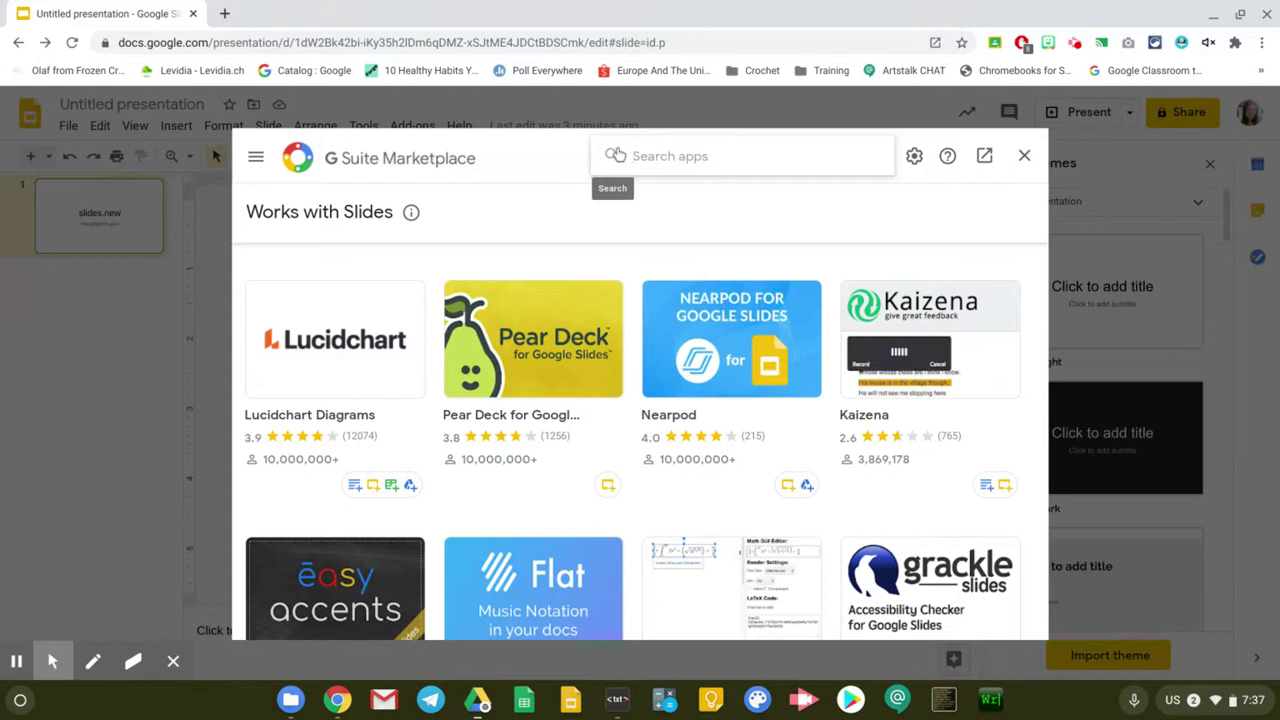
Step: Open the Pear Deck for Google Slides listing and choose Individual Install after trying Domain Install
left_click(521, 357)
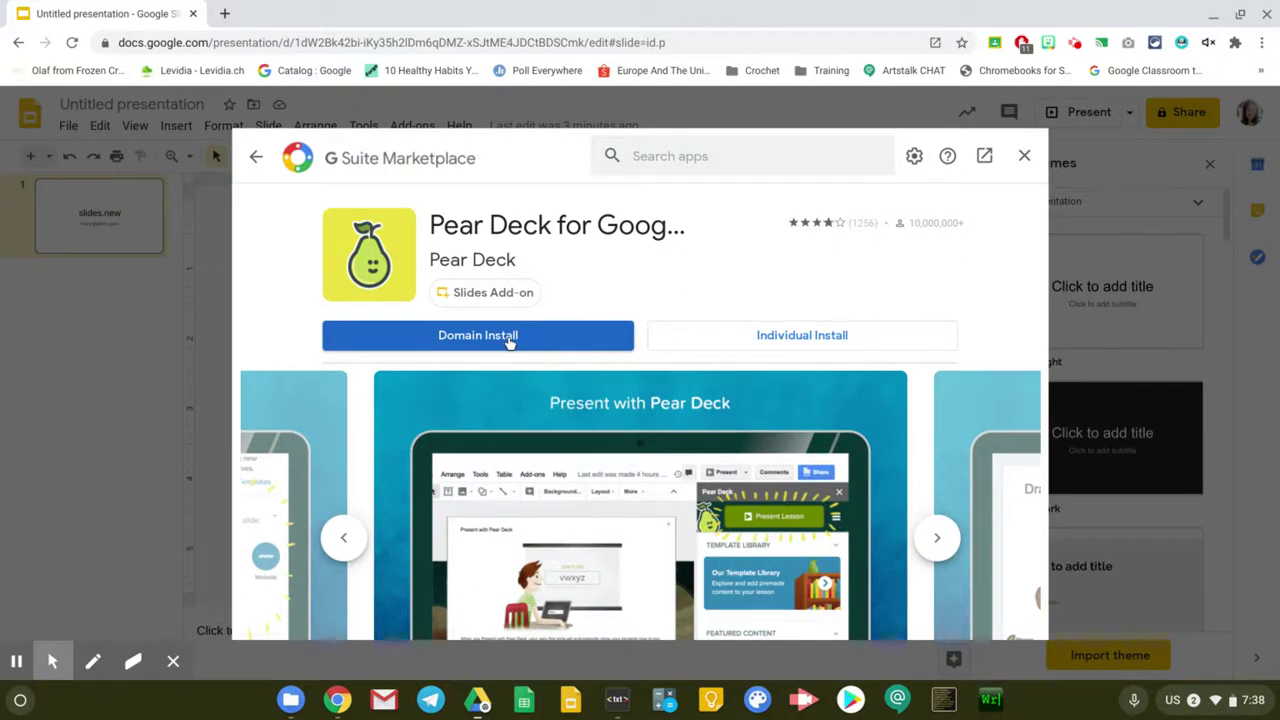
left_click(510, 344)
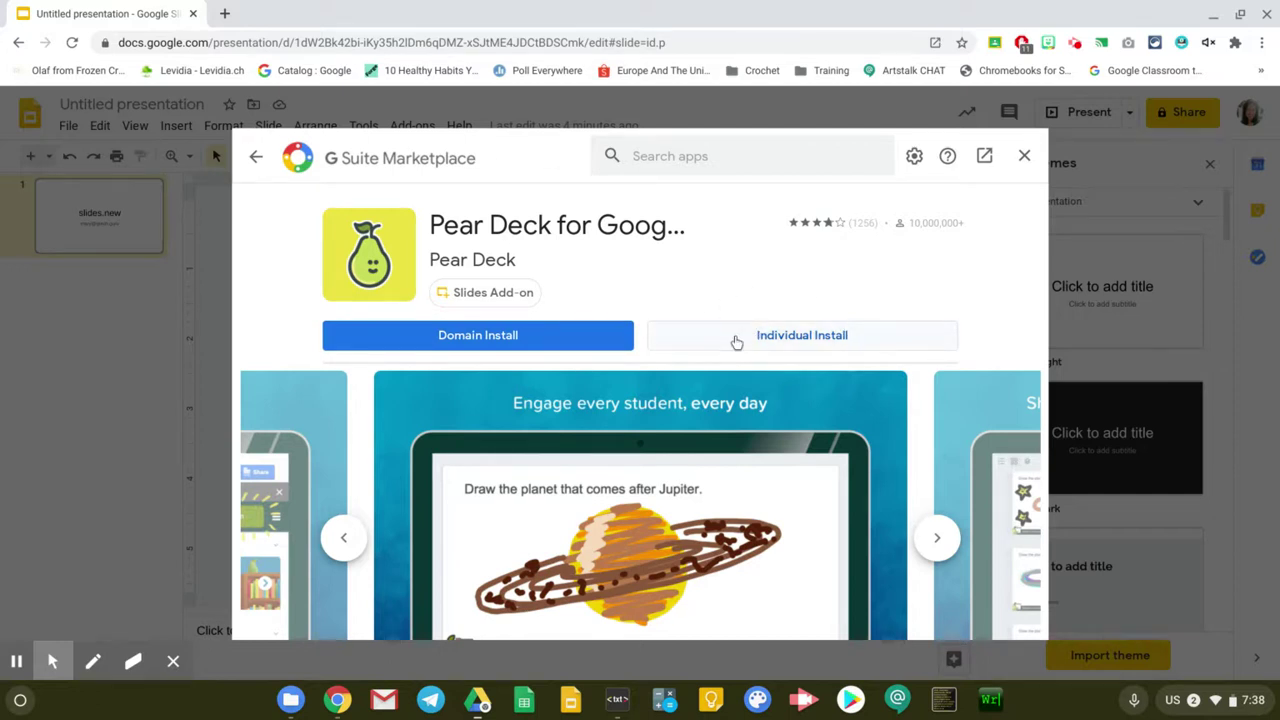
left_click(786, 341)
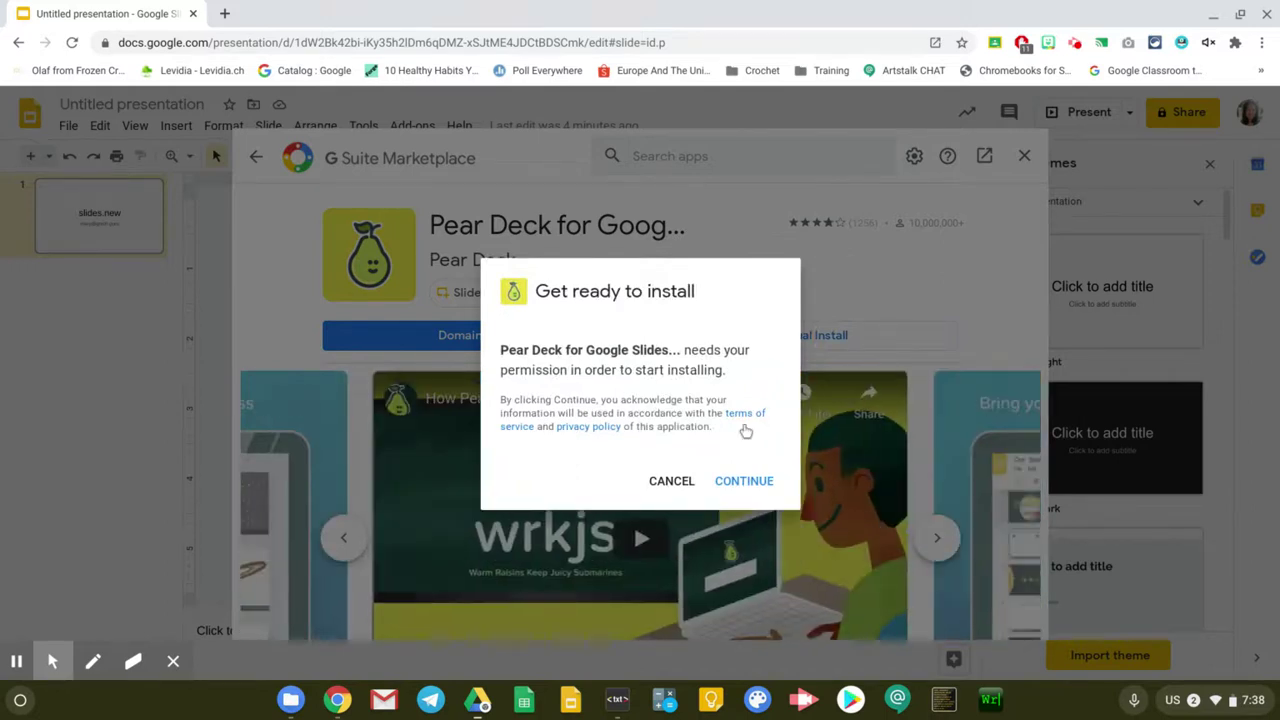
Step: Continue, pick the teacher's Google account, allow Pear Deck access, and dismiss the install confirmation
left_click(742, 483)
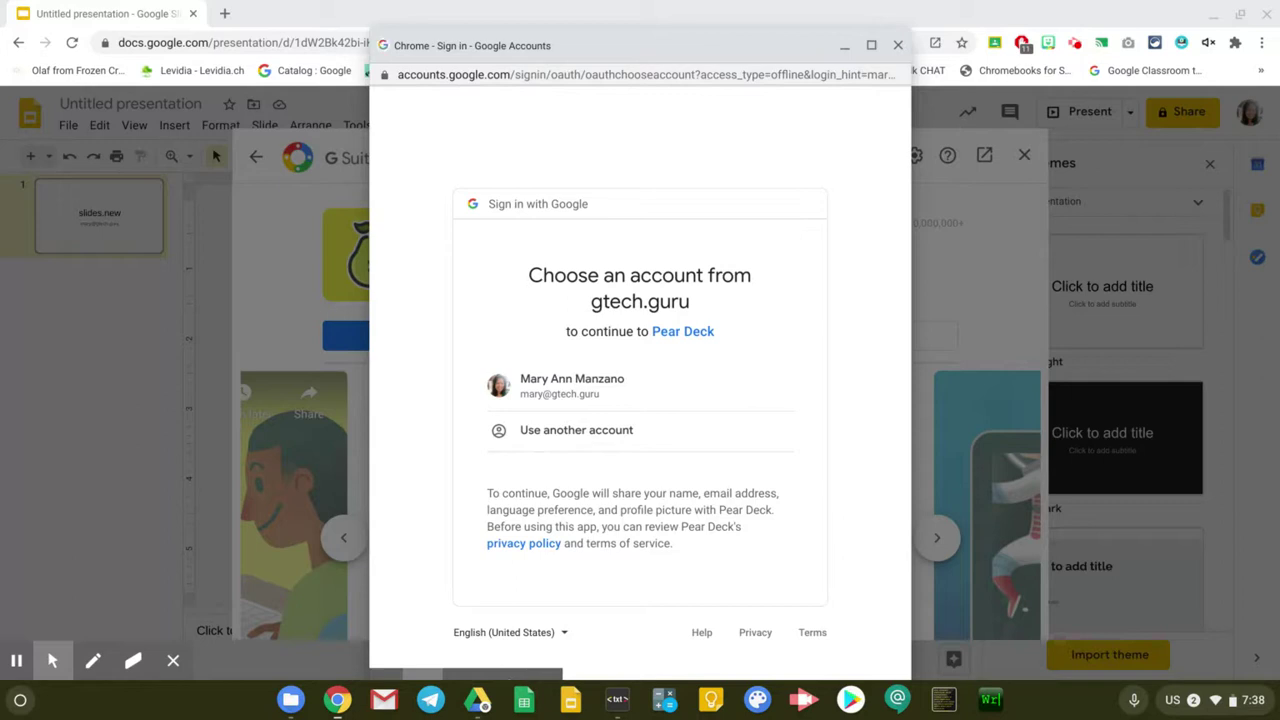
left_click(614, 382)
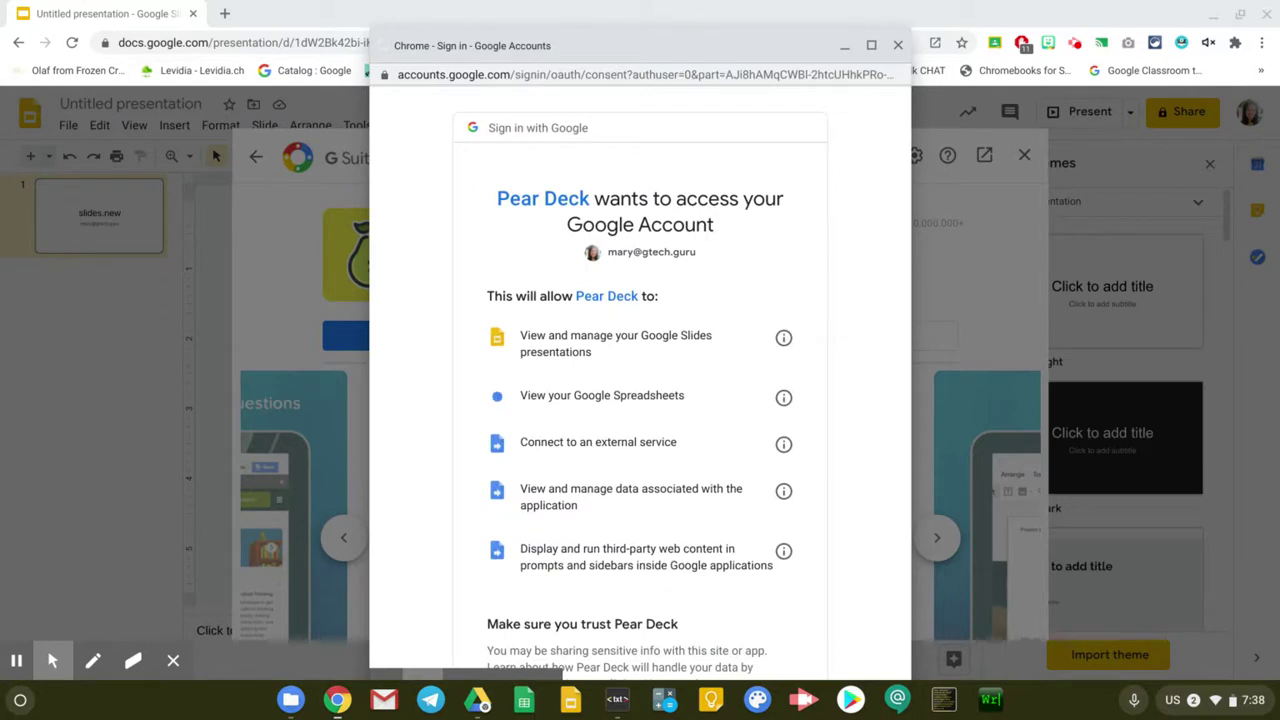
scroll(640, 380, "down", 2)
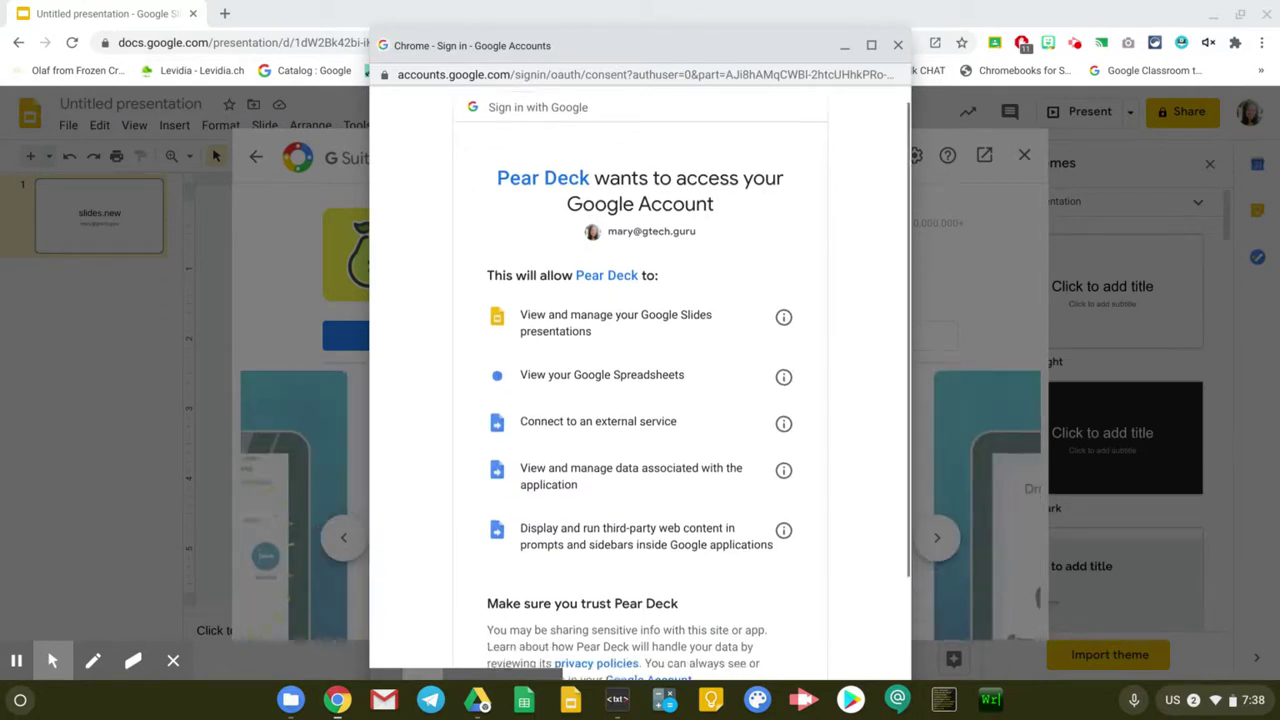
scroll(628, 360, "down", 2)
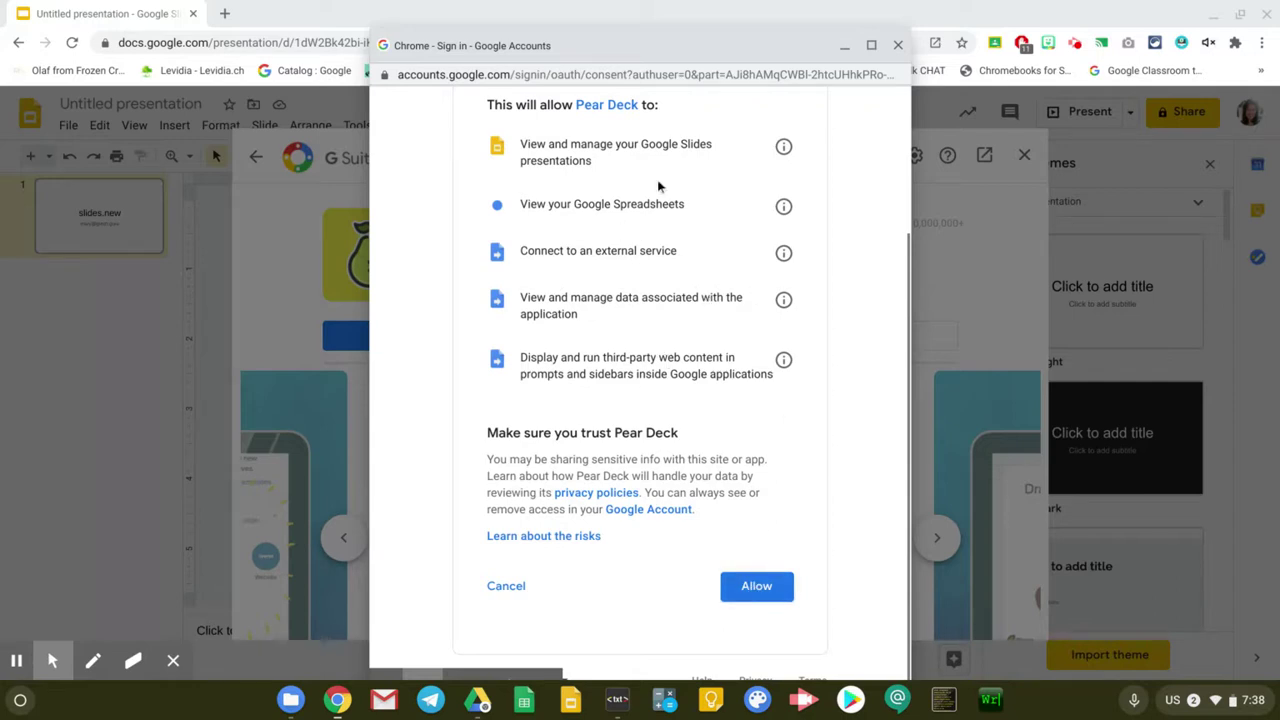
left_click(752, 590)
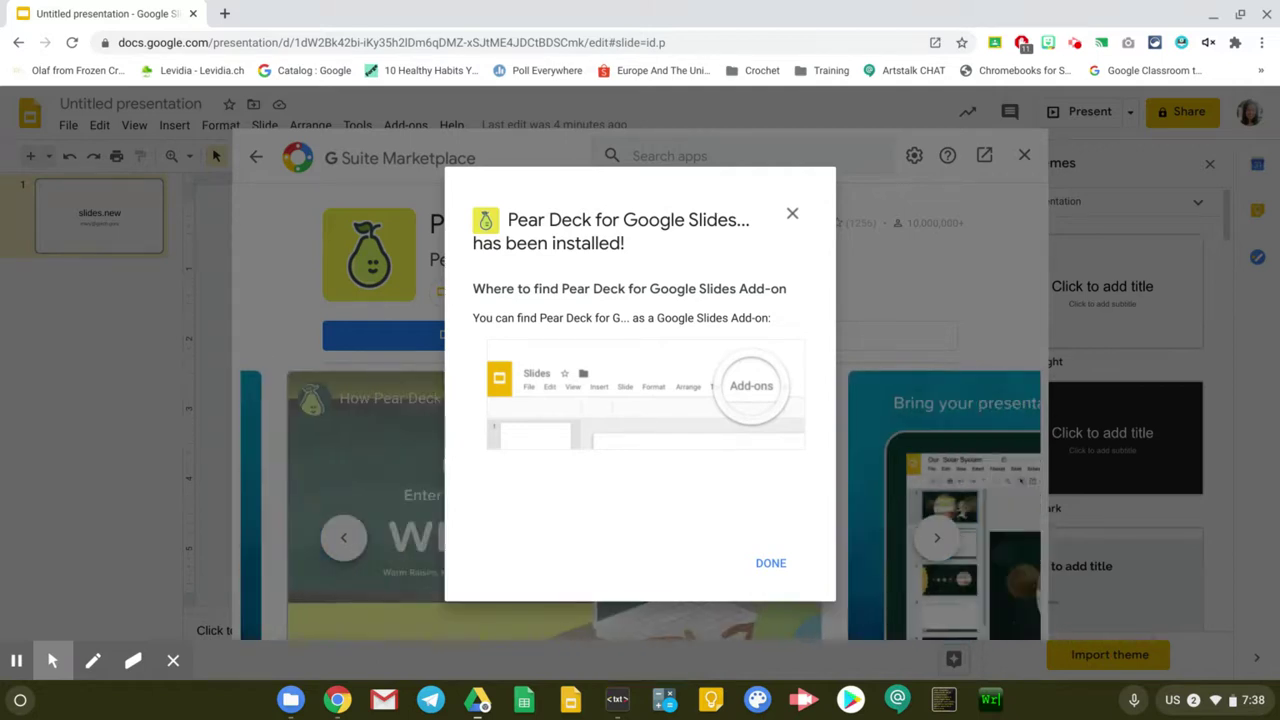
left_click(773, 563)
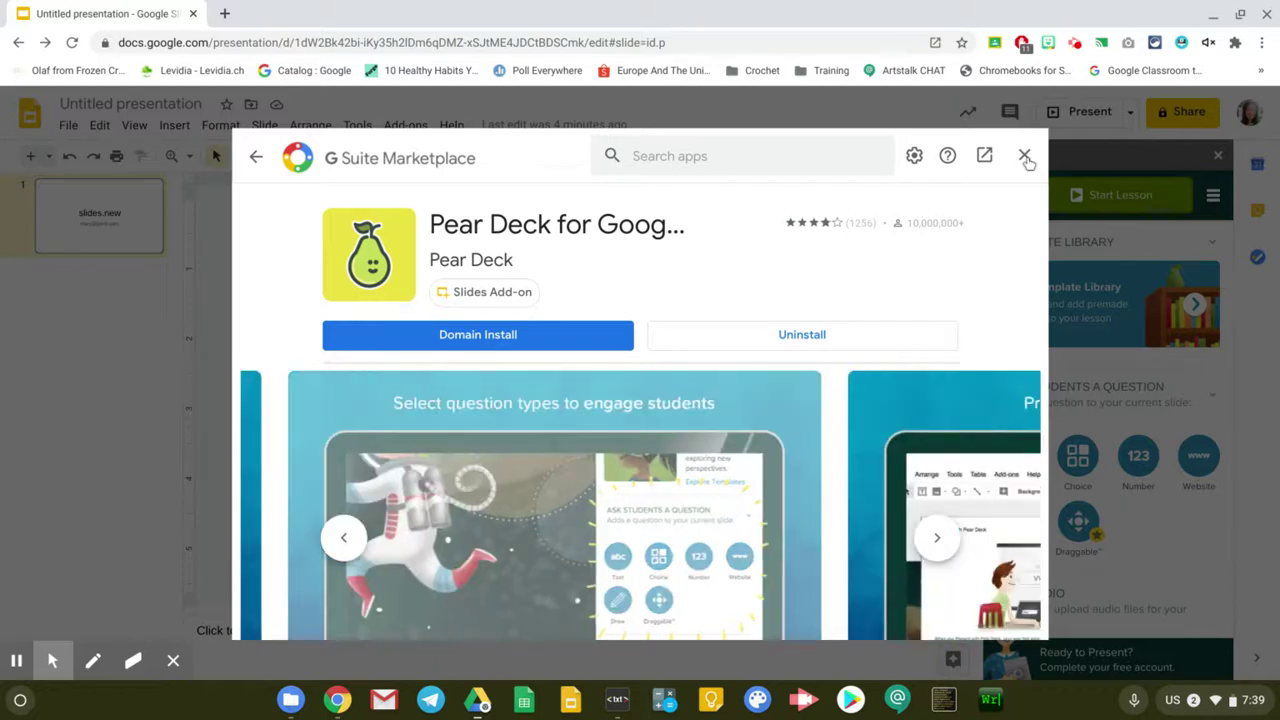
Step: Close the Marketplace window and scroll down the Pear Deck sidebar beside the slide
left_click(1024, 155)
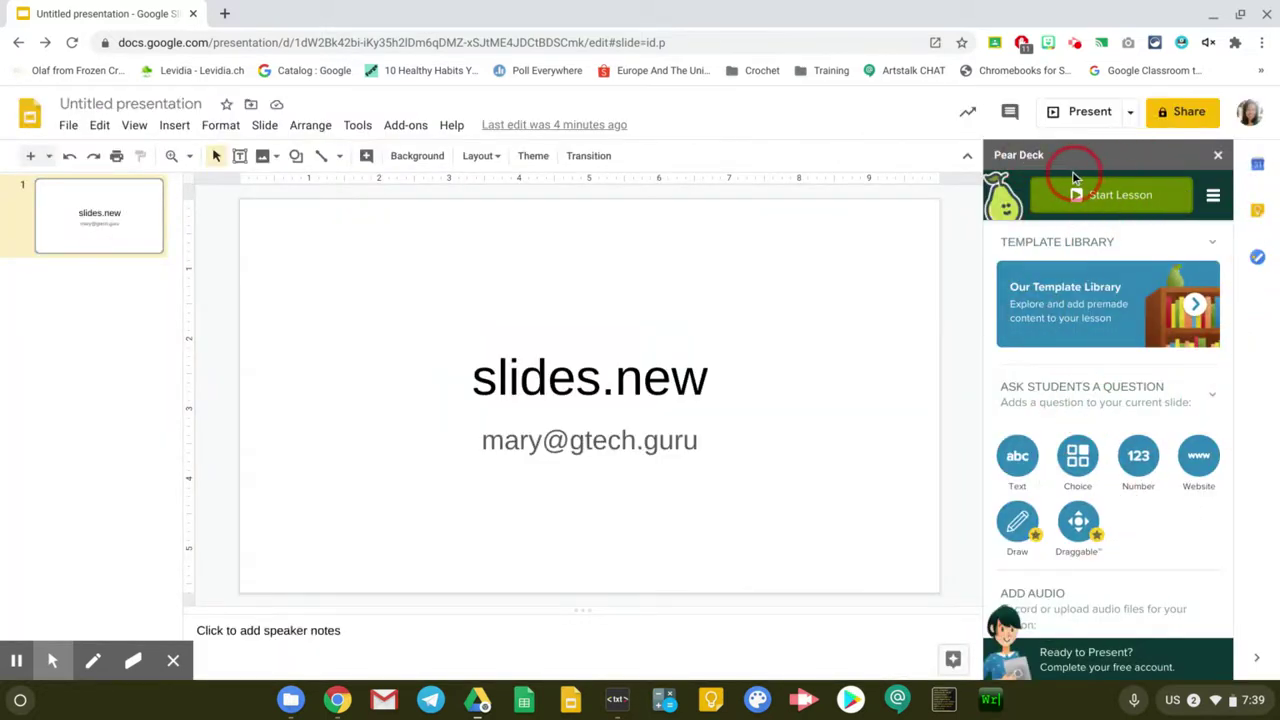
scroll(1088, 430, "down", 1)
scroll(1090, 435, "down", 3)
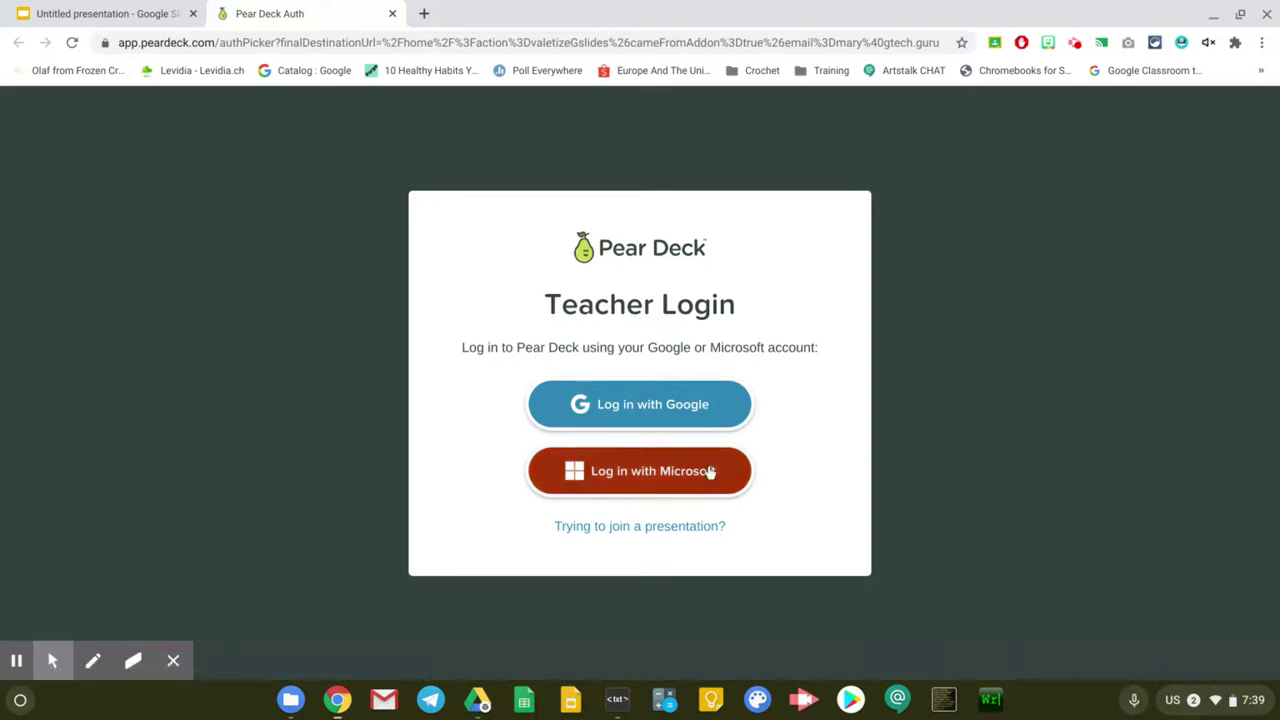
Step: Log in to Pear Deck with Google, pick the Teacher role, and choose Authorize with Google
left_click(692, 412)
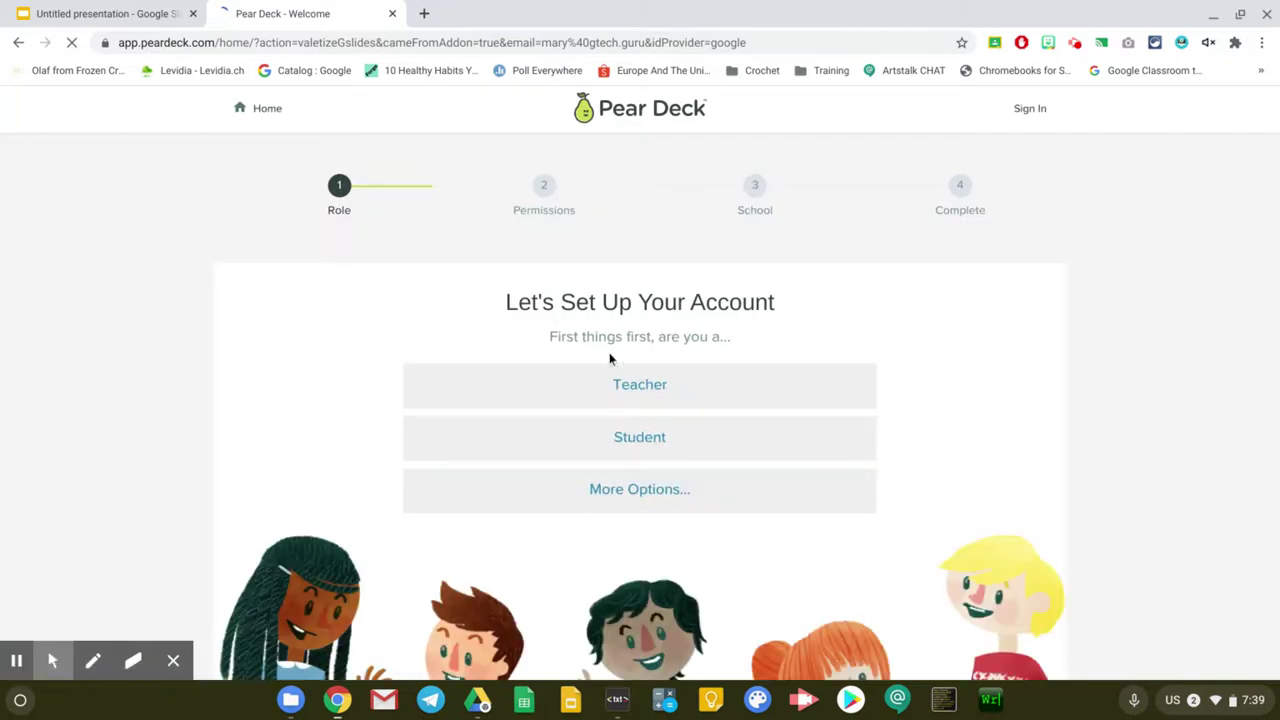
left_click(626, 376)
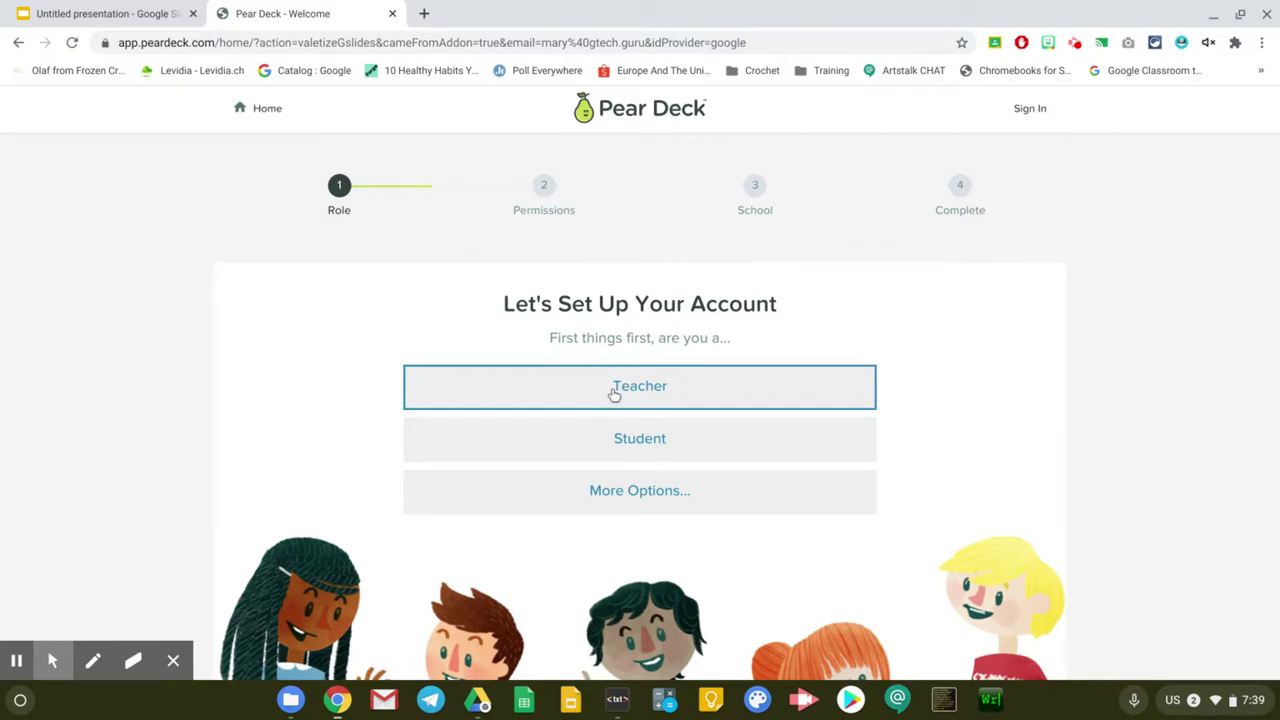
left_click(614, 393)
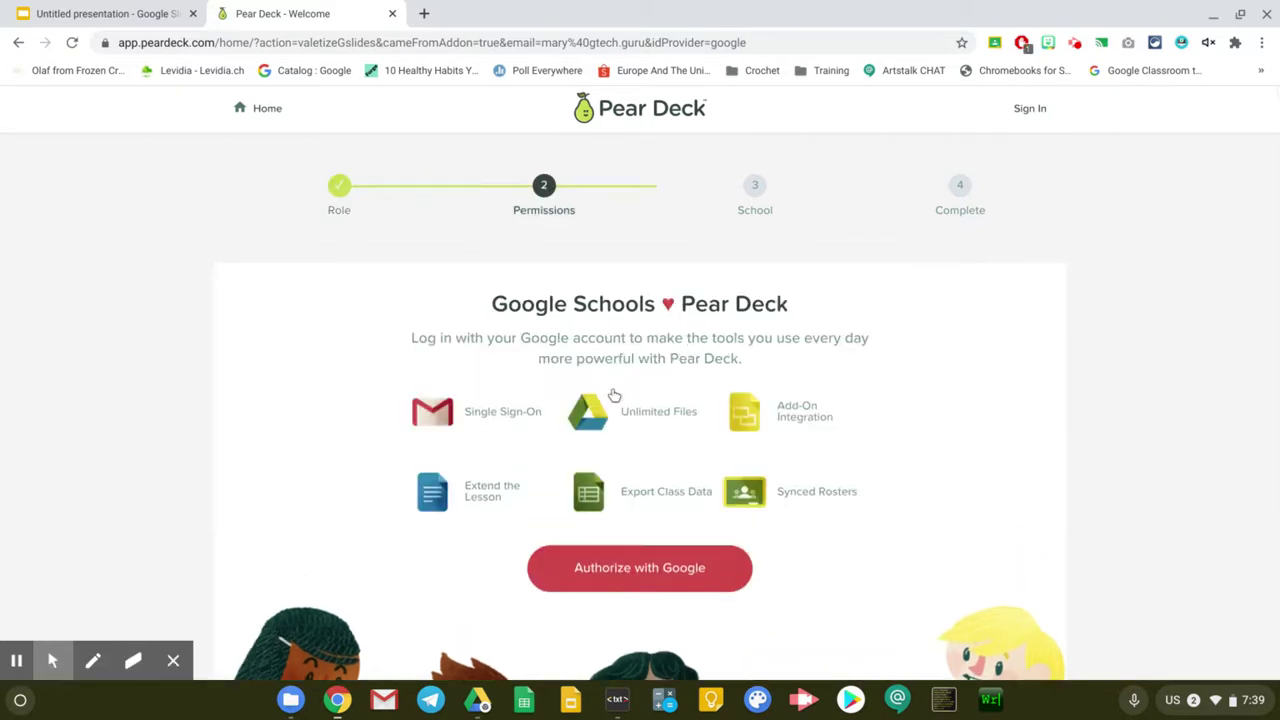
left_click(655, 565)
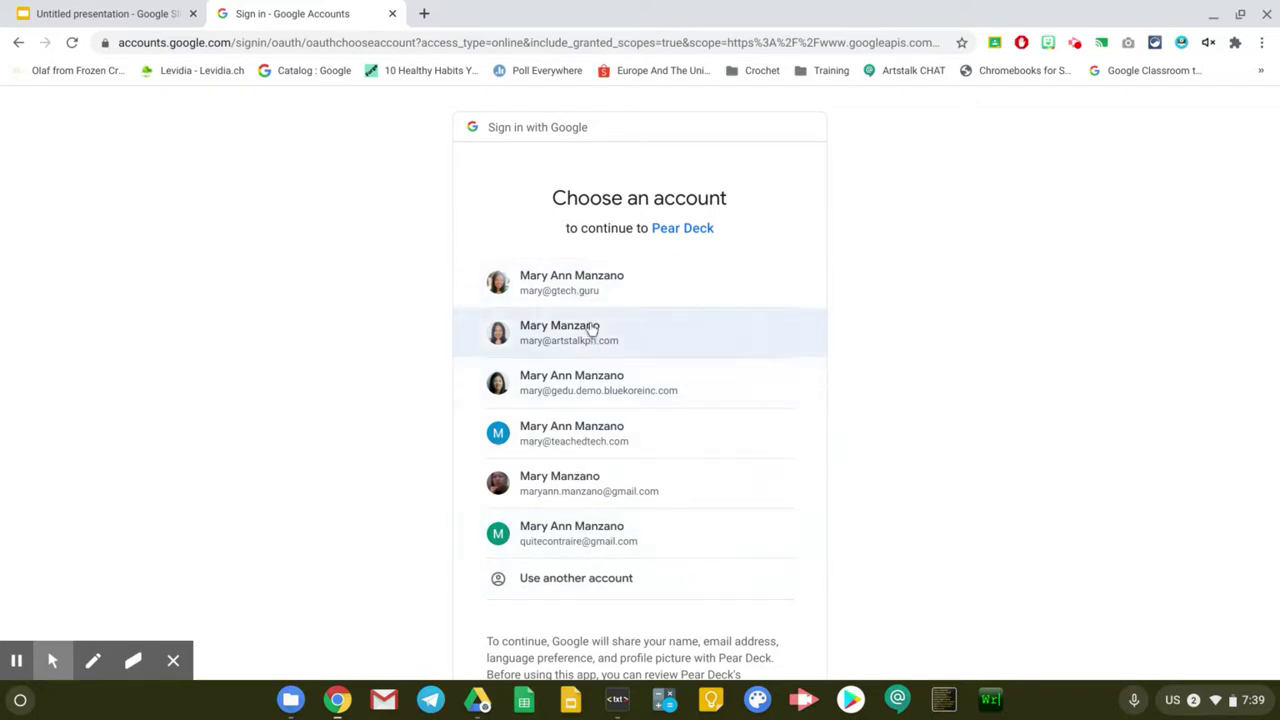
Step: Choose the first listed Google account and allow Pear Deck access to Drive and Slides
left_click(587, 291)
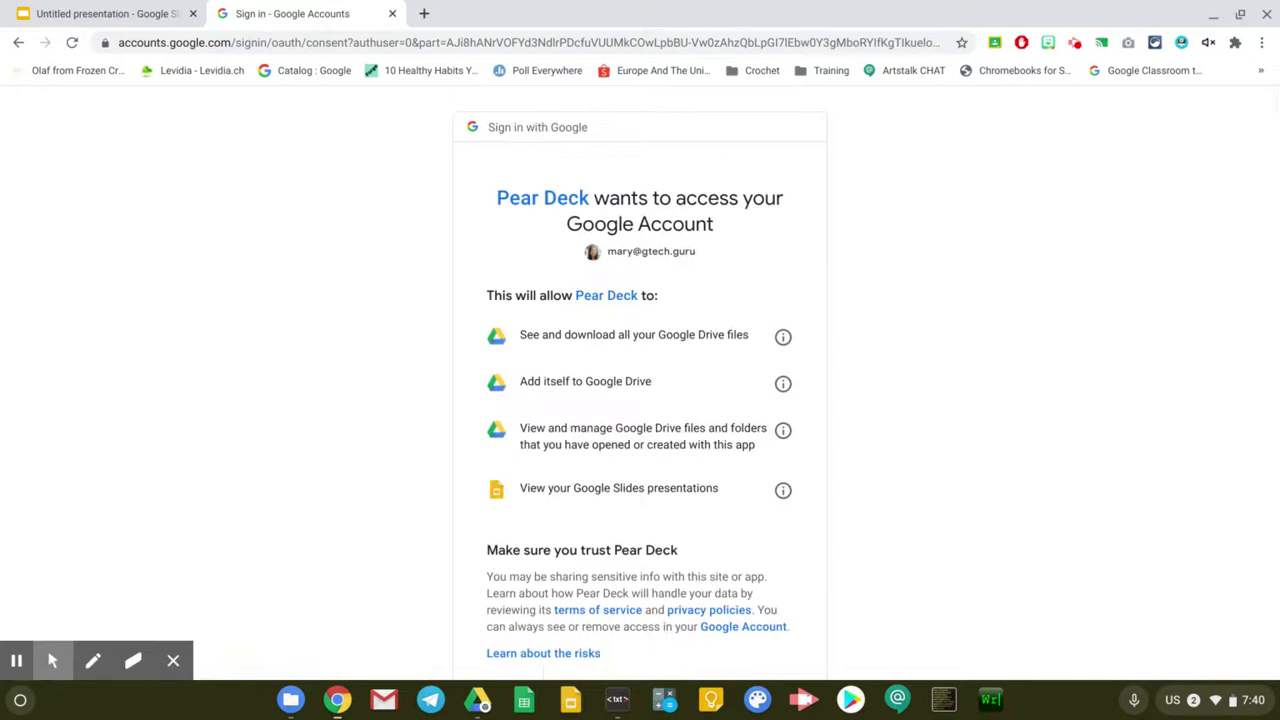
scroll(460, 287, "down", 3)
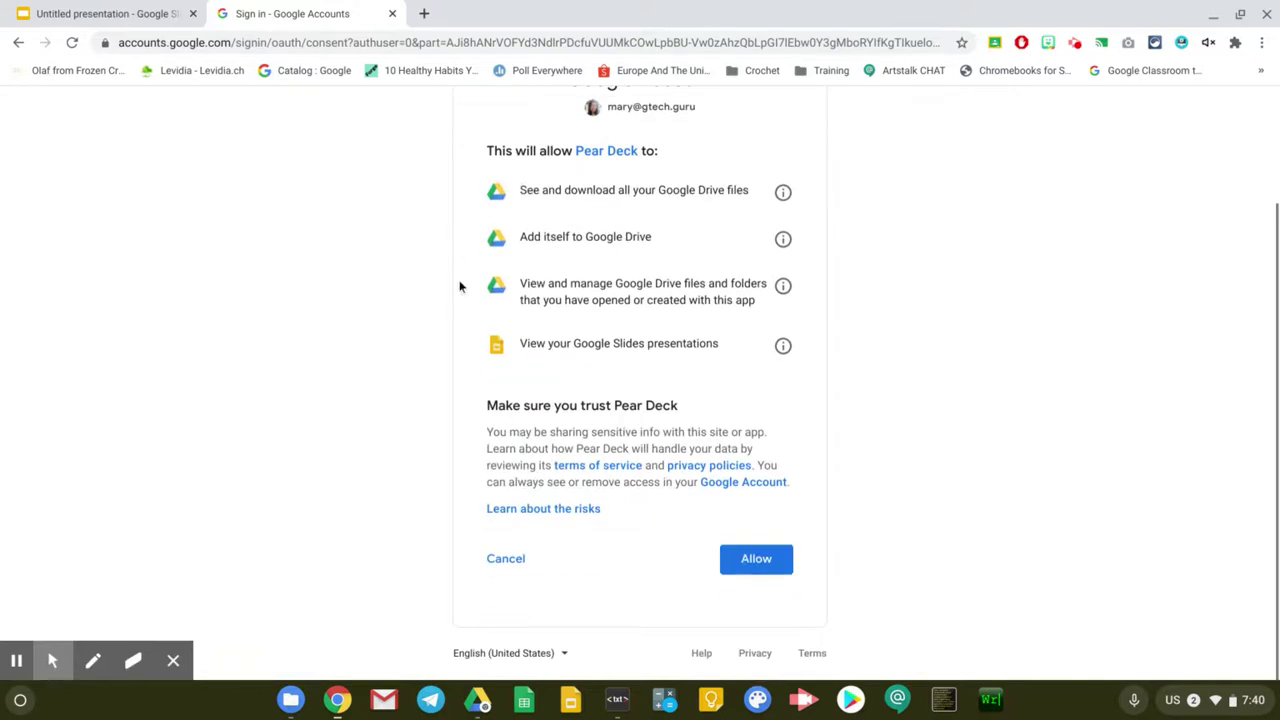
left_click(781, 572)
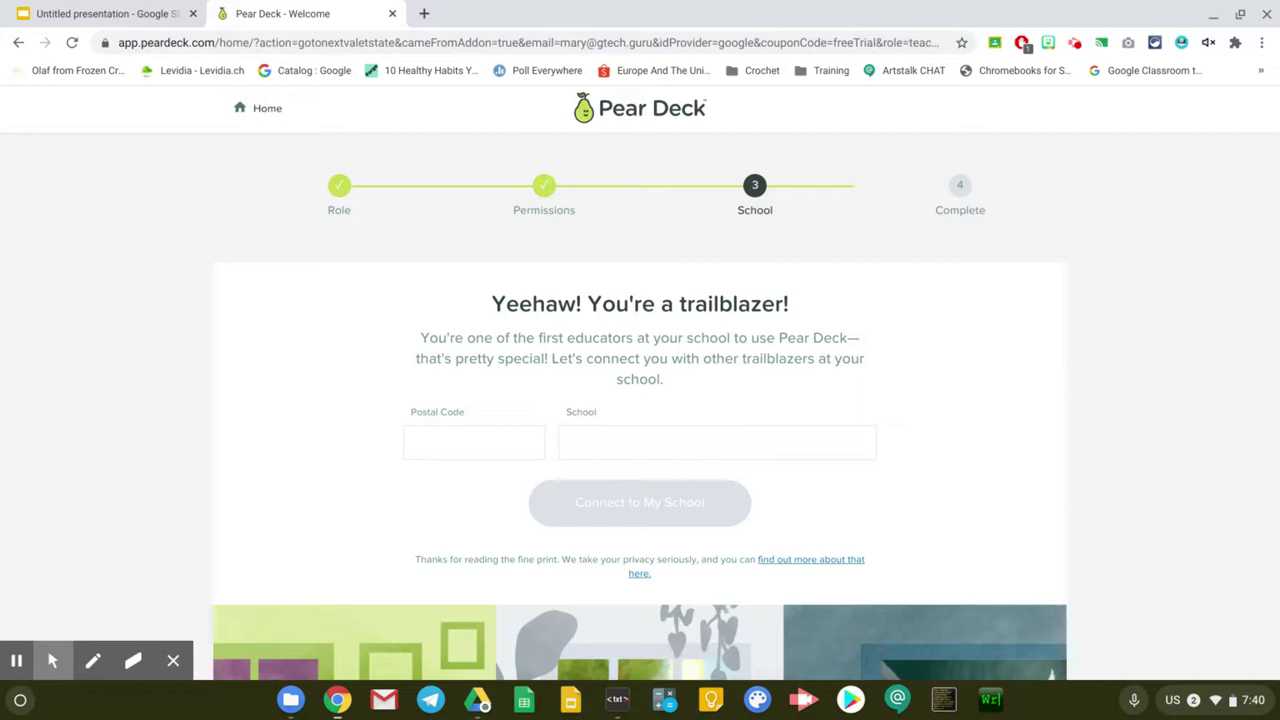
Step: Enter the school's postal code and school name Gtech.Guru, then choose Connect to My School
scroll(640, 400, "down", 1)
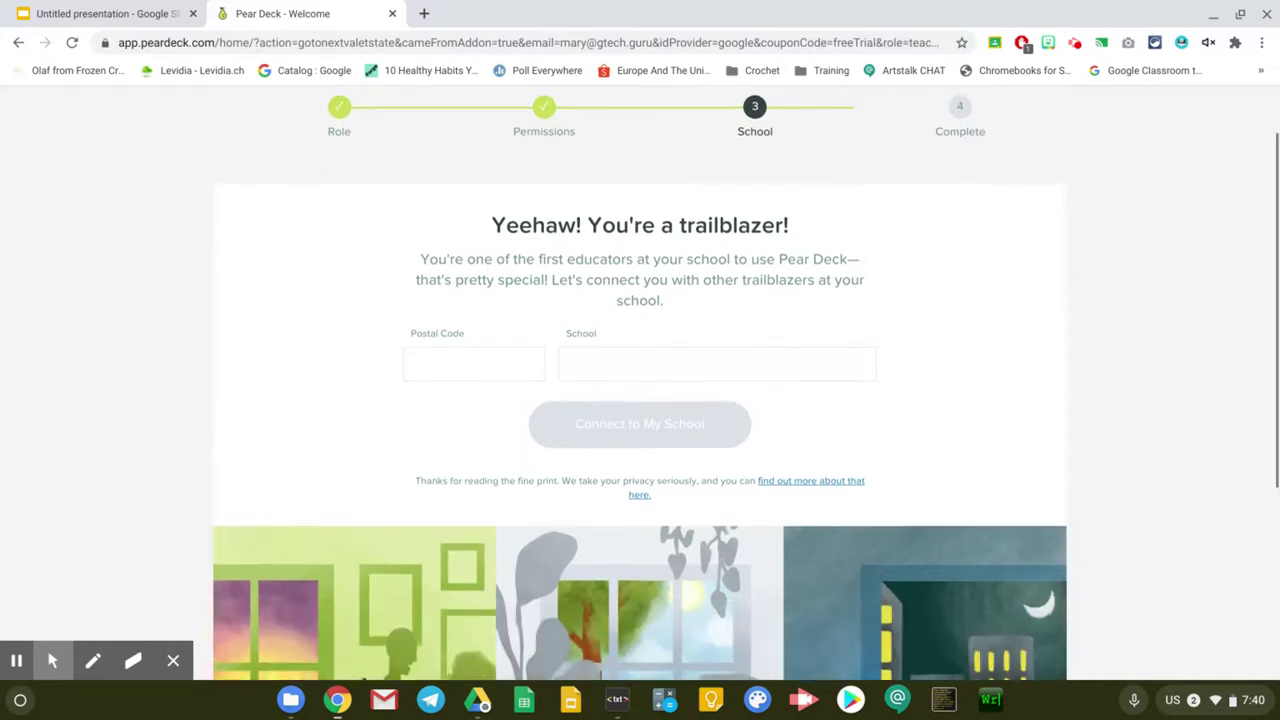
left_click(463, 375)
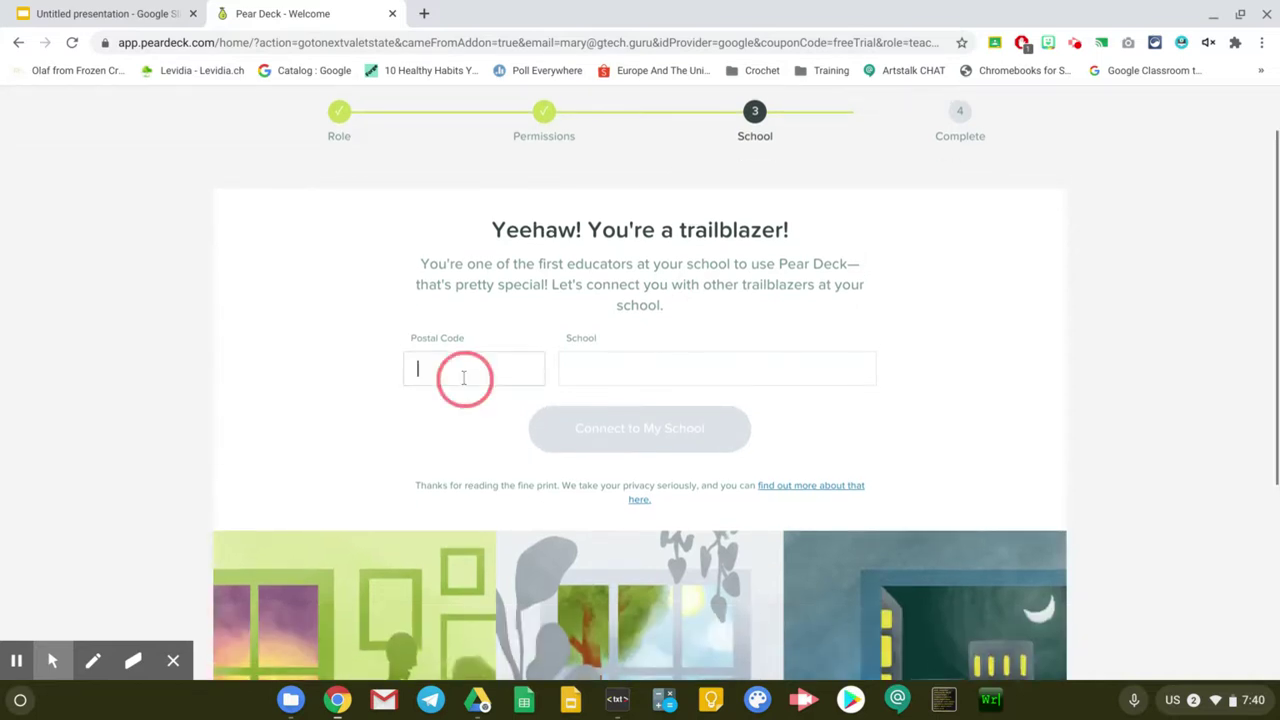
type("1550")
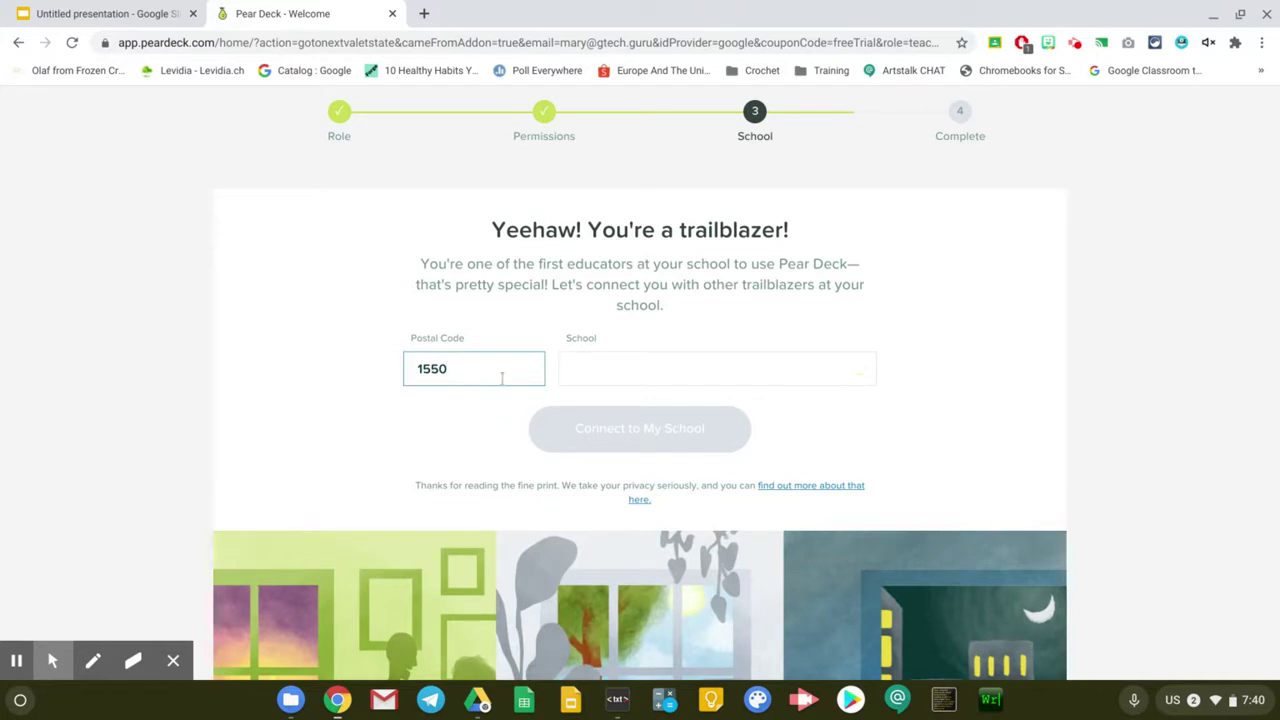
left_click(580, 372)
type("Gtech.")
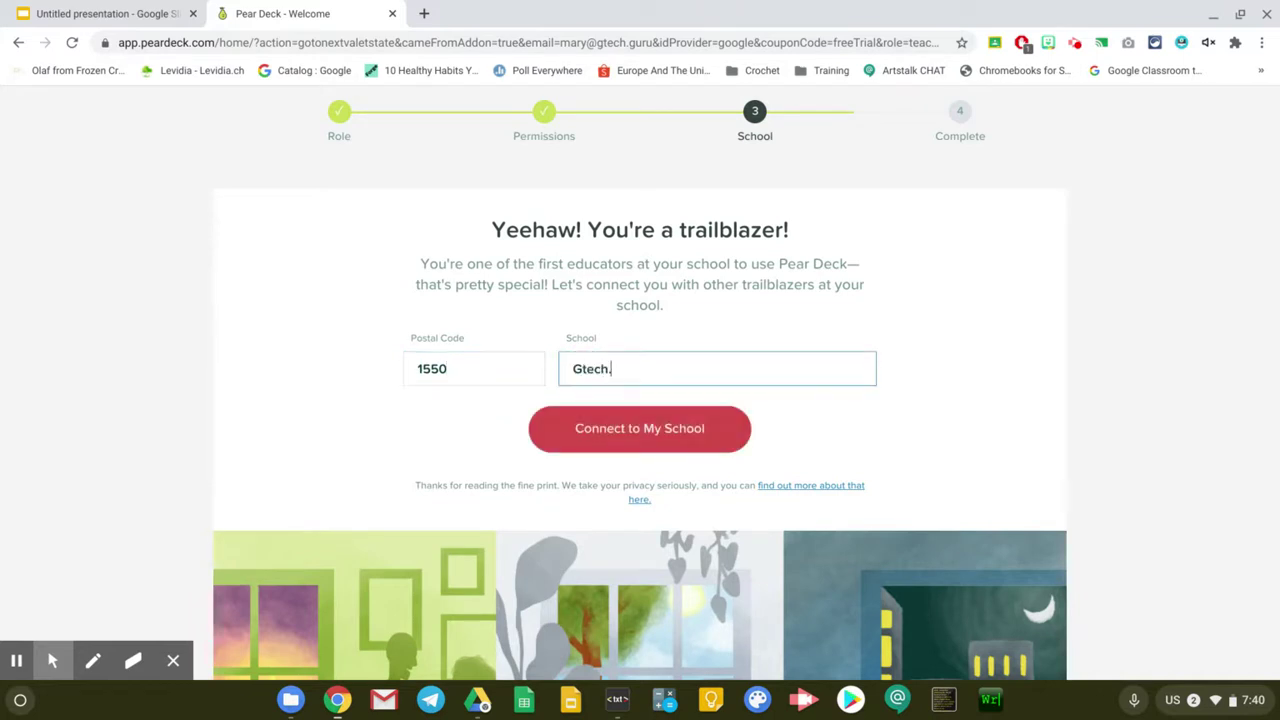
type("Guru")
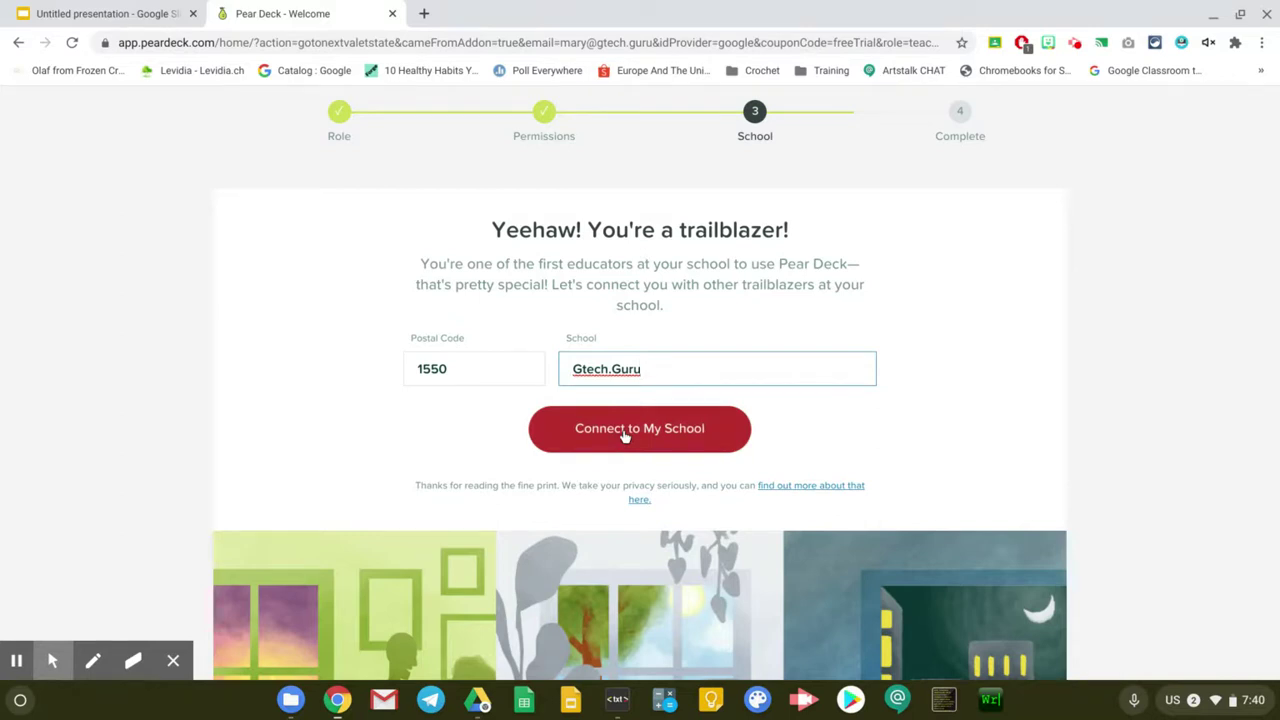
left_click(625, 436)
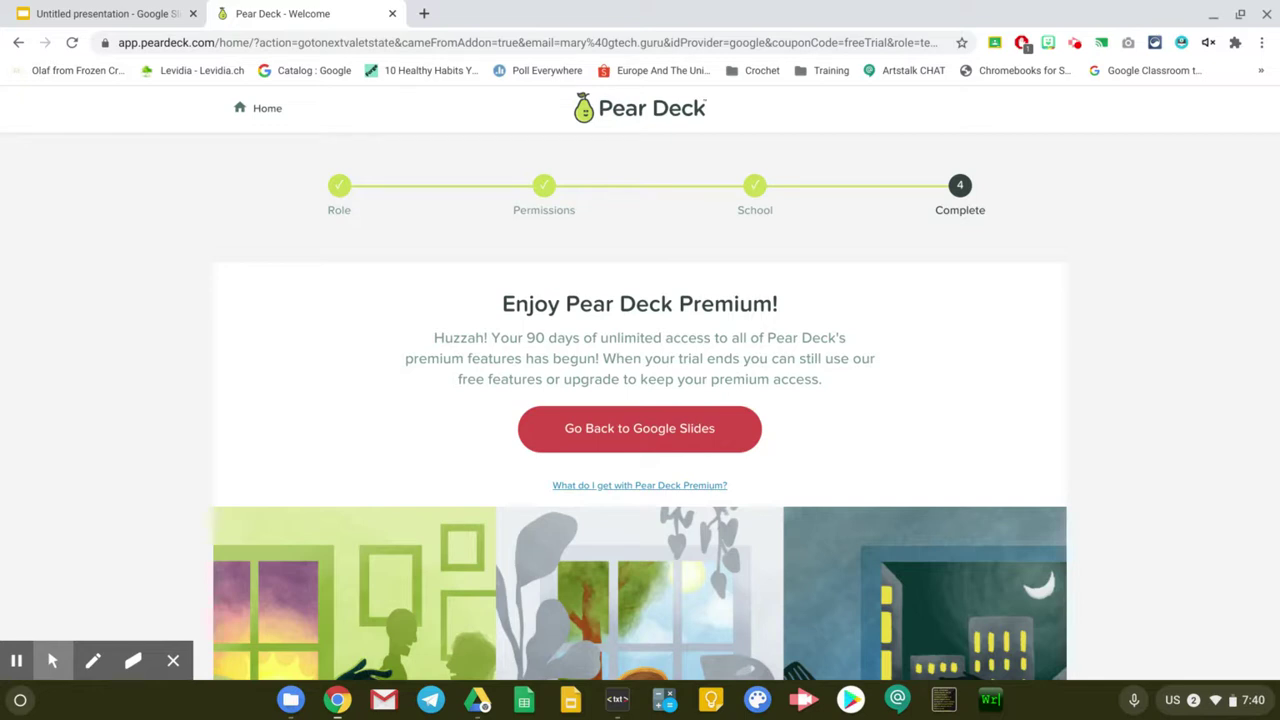
scroll(640, 400, "down", 3)
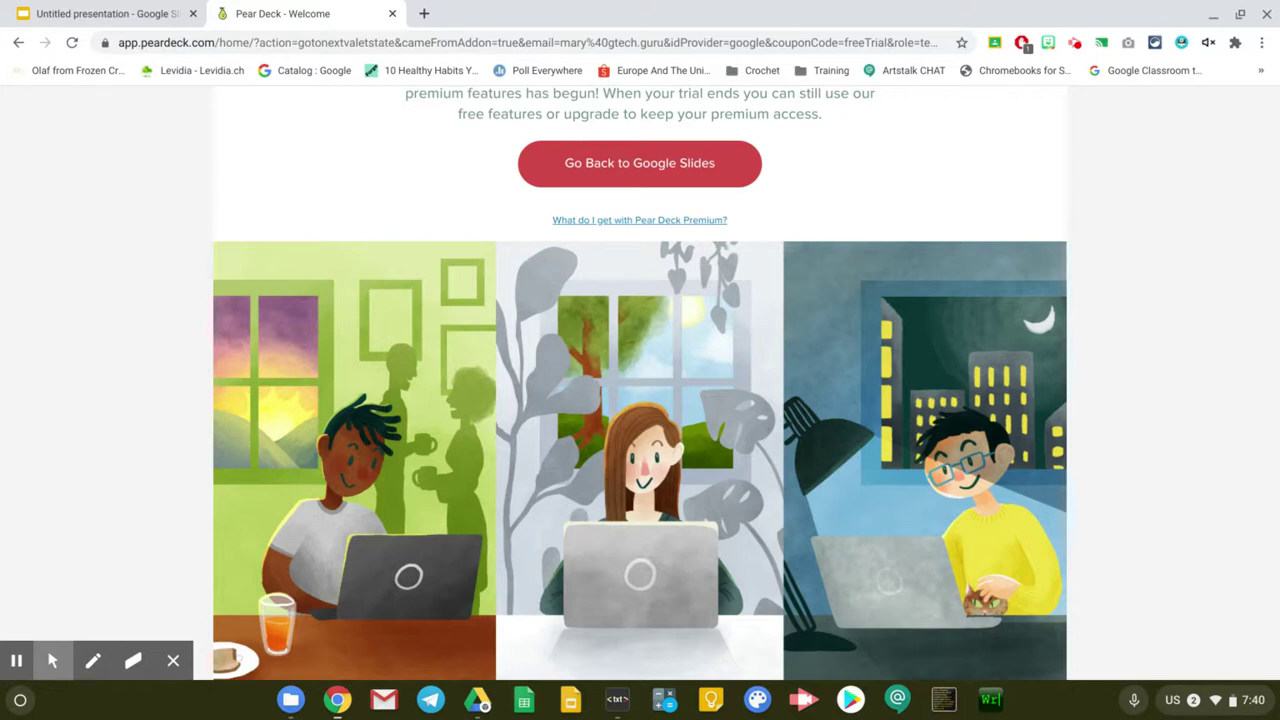
scroll(640, 400, "down", 1)
scroll(640, 400, "up", 3)
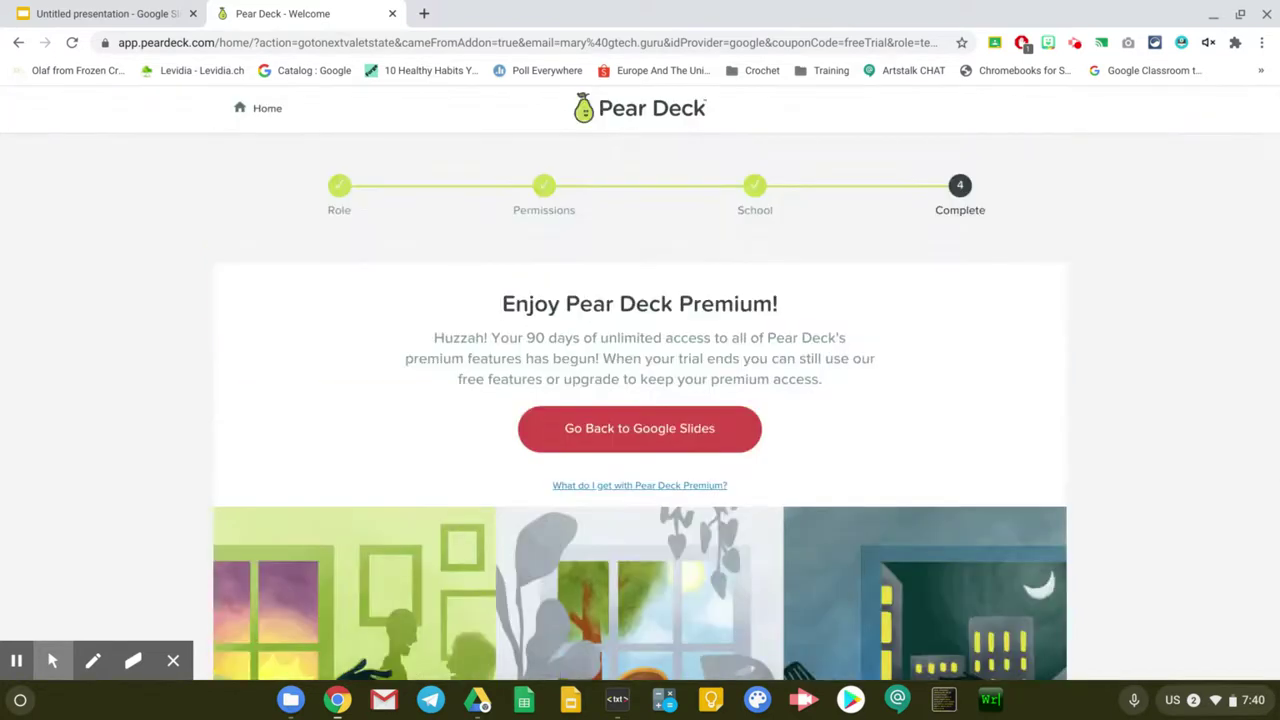
Step: Close the 'Pear Deck - Welcome' browser tab to return to Google Slides
left_click(392, 13)
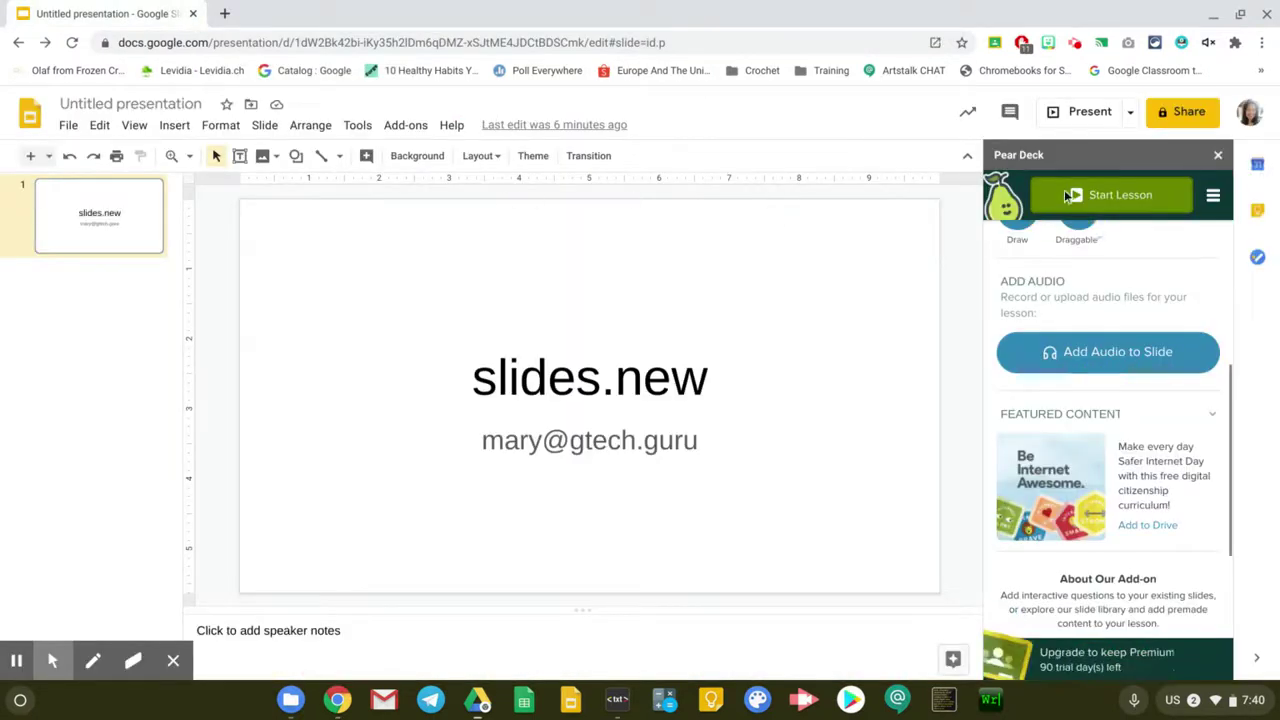